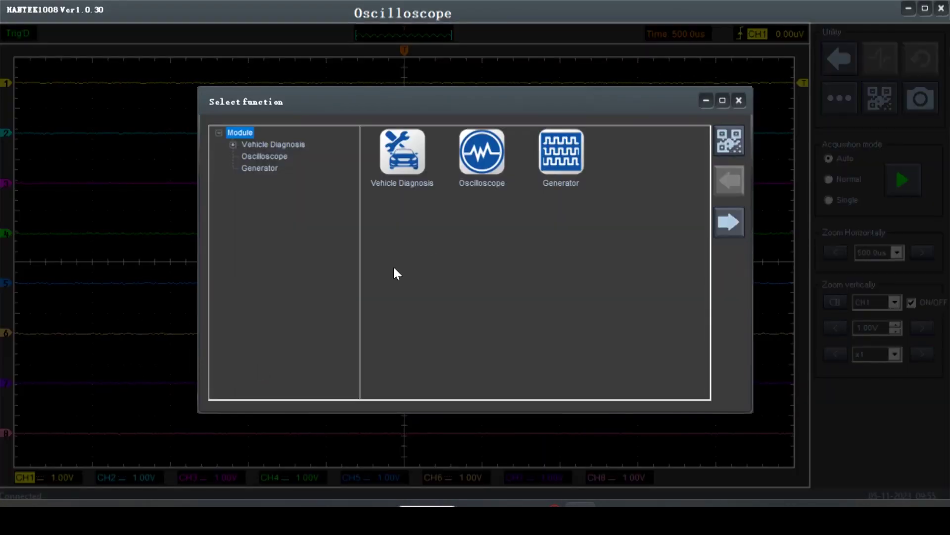
- Open the Oscilloscope function and switch off channels CH2 and CH3
double_click(482, 162)
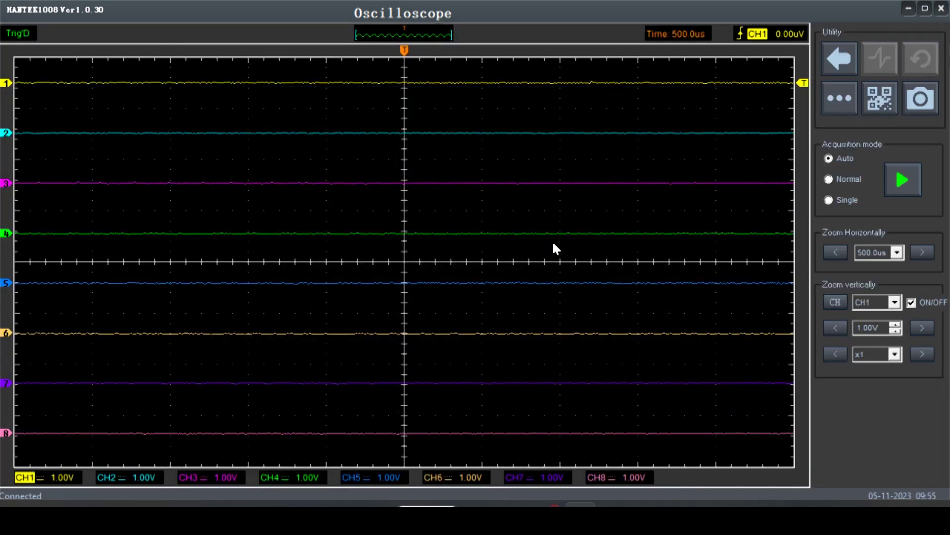
click(895, 302)
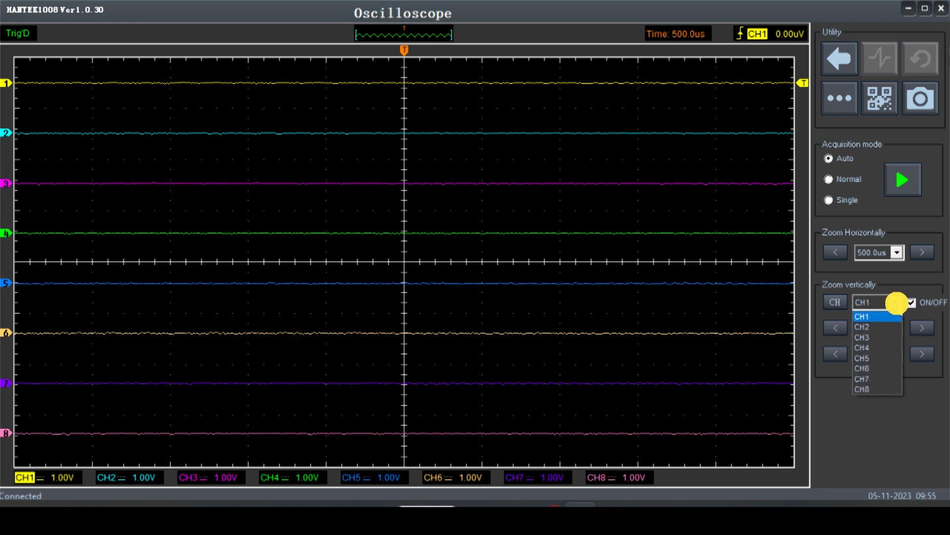
click(880, 325)
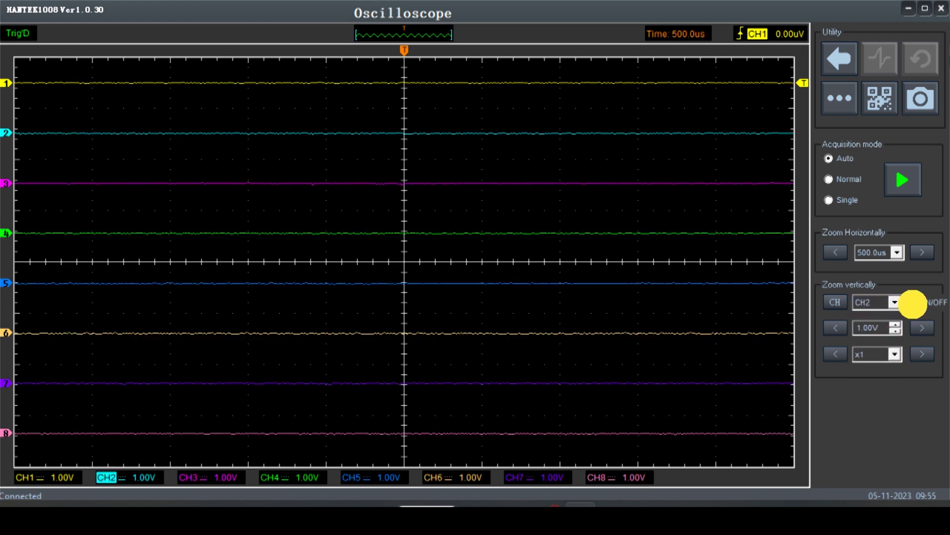
click(913, 303)
click(895, 302)
click(881, 335)
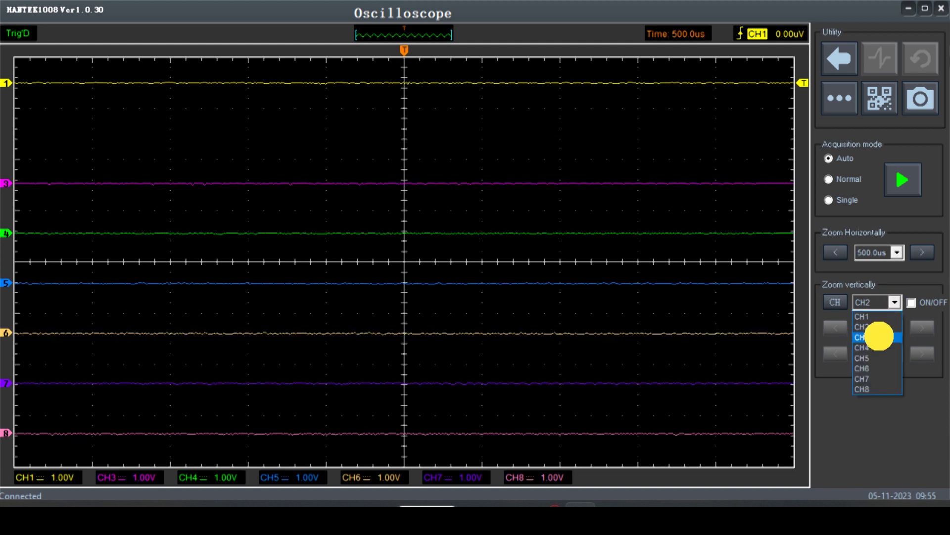
click(911, 302)
- Switch off channels CH4 and CH5 on the oscilloscope display
click(895, 302)
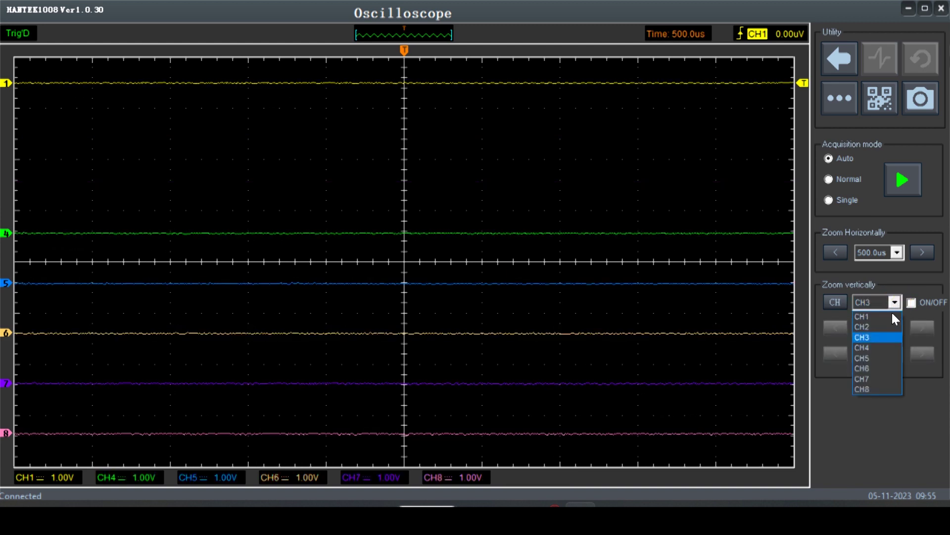
click(882, 347)
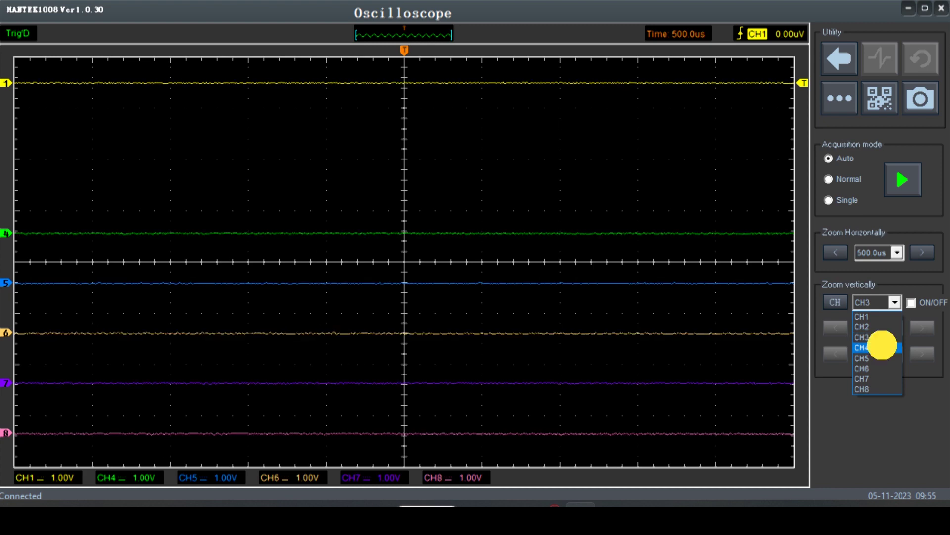
click(910, 303)
click(894, 302)
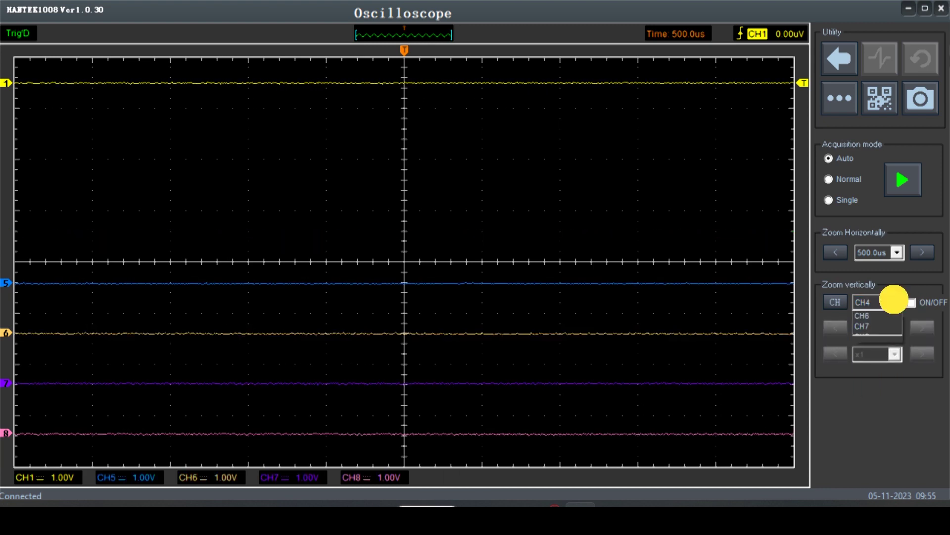
click(875, 357)
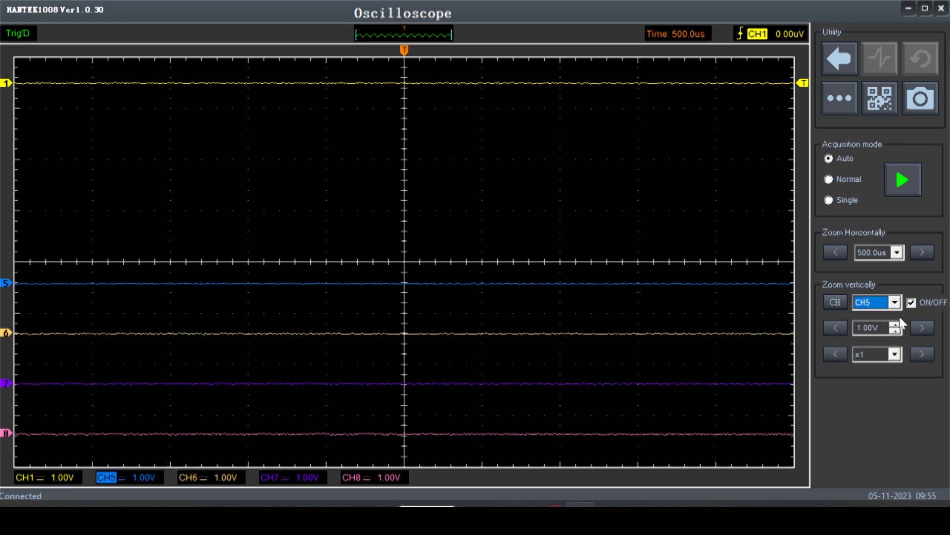
click(911, 302)
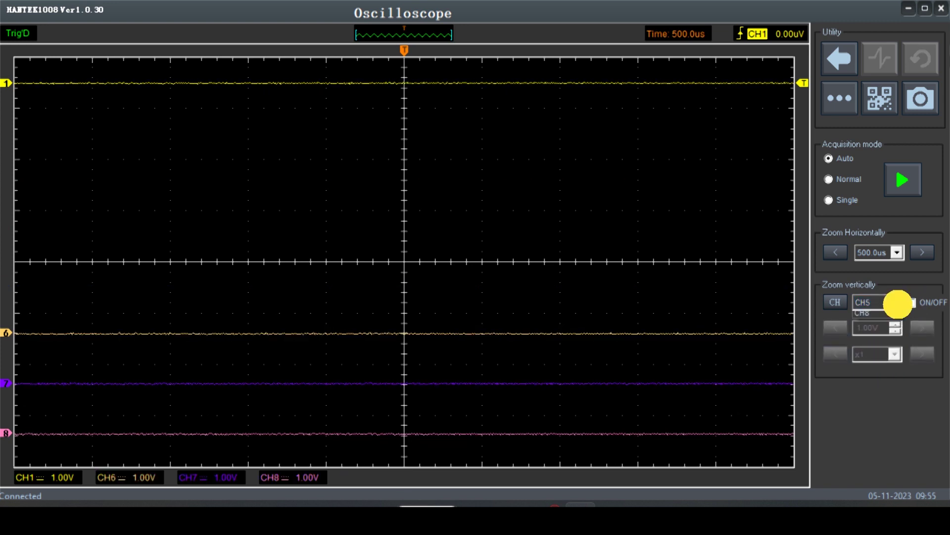
- Switch off channels CH6, CH7 and CH8, leaving only CH1 on
click(898, 304)
click(876, 366)
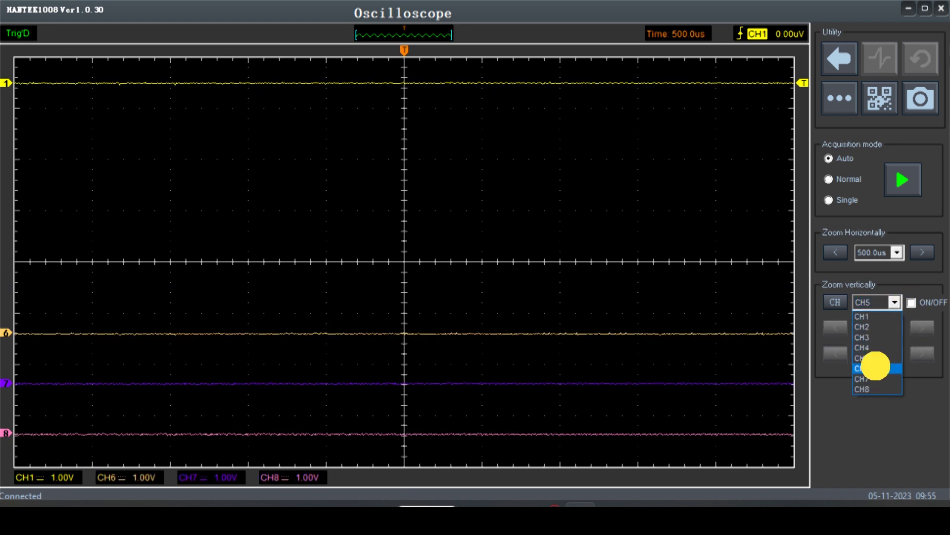
click(911, 303)
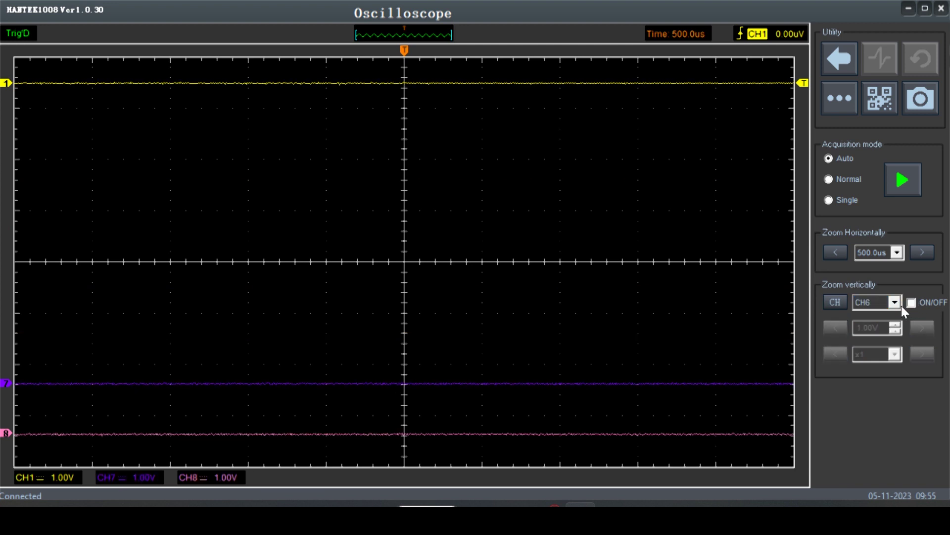
click(896, 302)
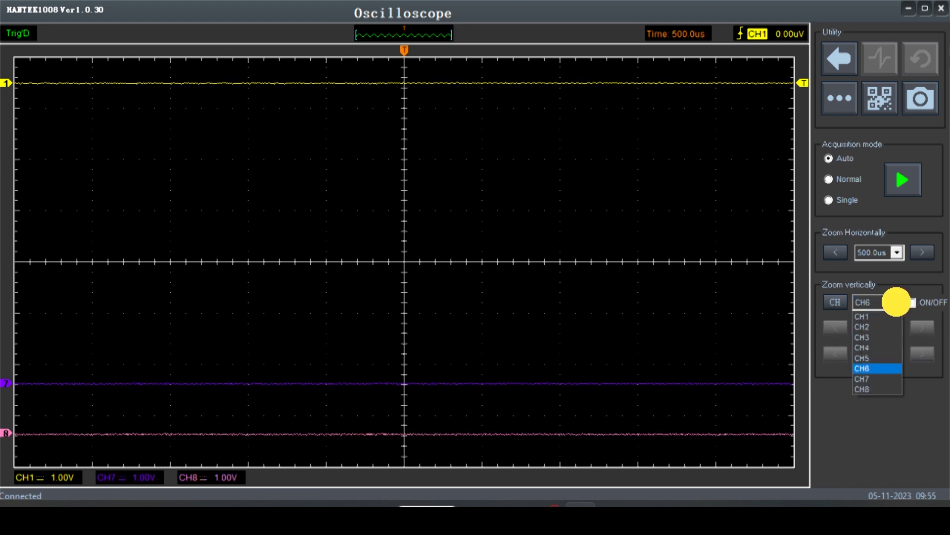
click(868, 374)
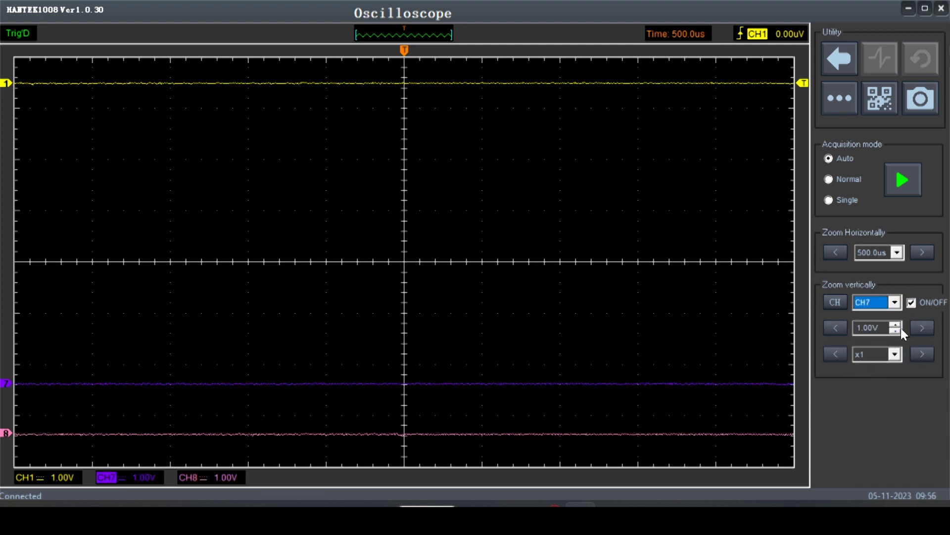
click(912, 303)
click(894, 302)
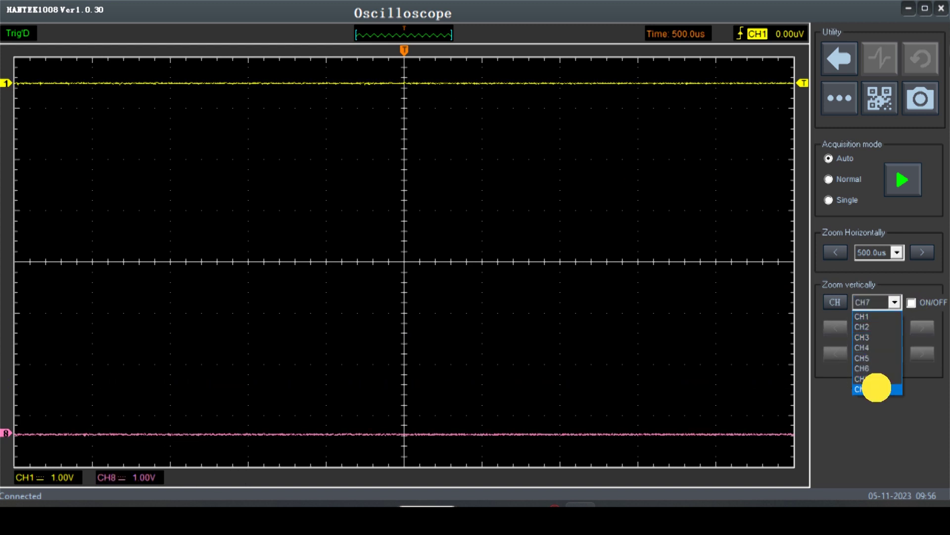
click(877, 389)
click(911, 303)
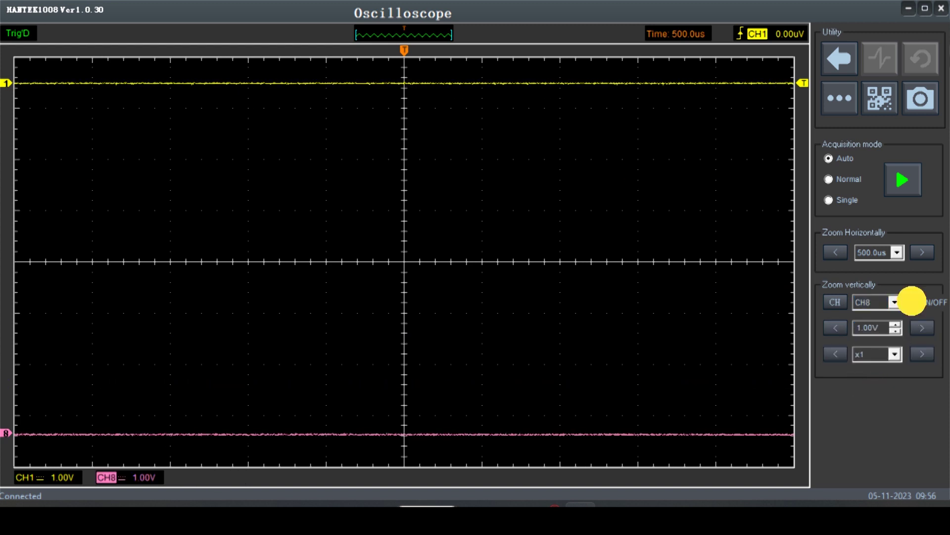
- Set the horizontal time base to 500.0s per division
click(897, 253)
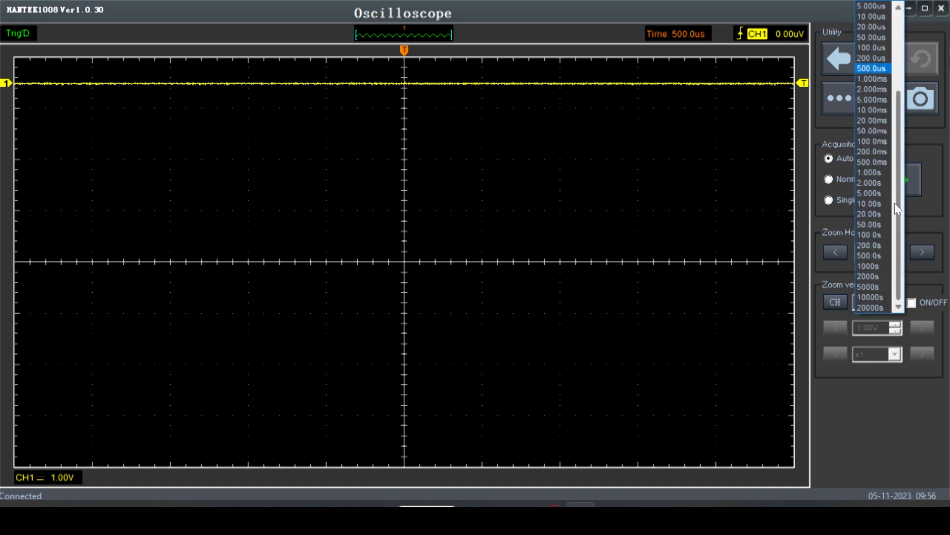
drag(900, 189, 870, 258)
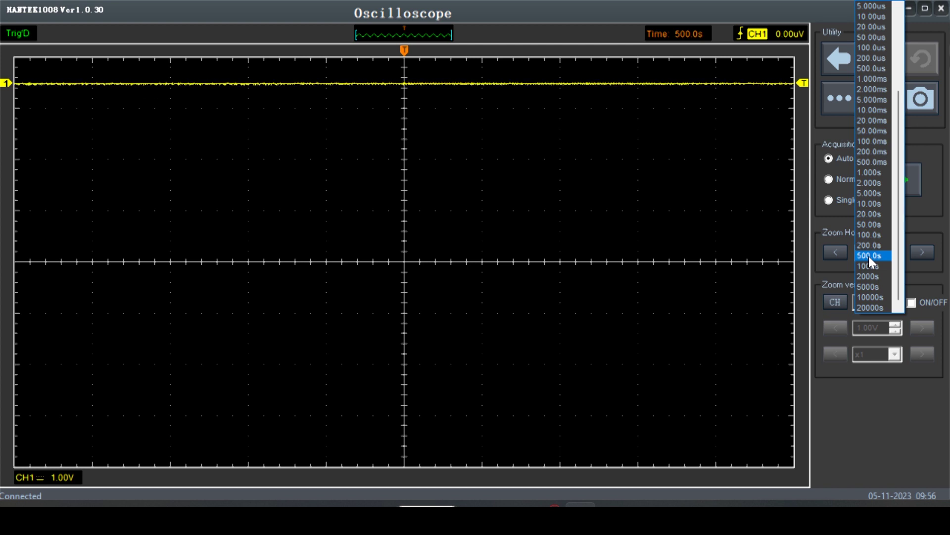
click(869, 255)
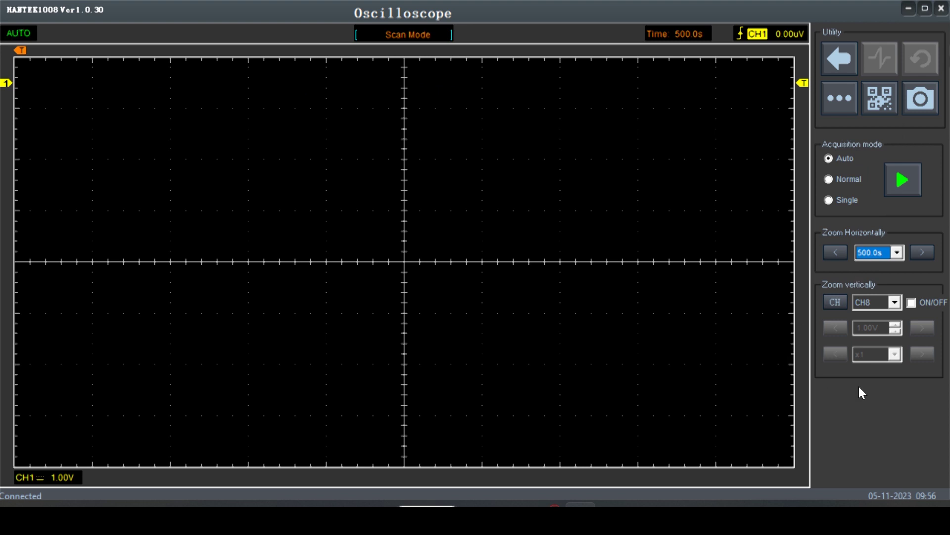
- Make CH1 the active channel and set its vertical scale to 5.00V per division
click(895, 302)
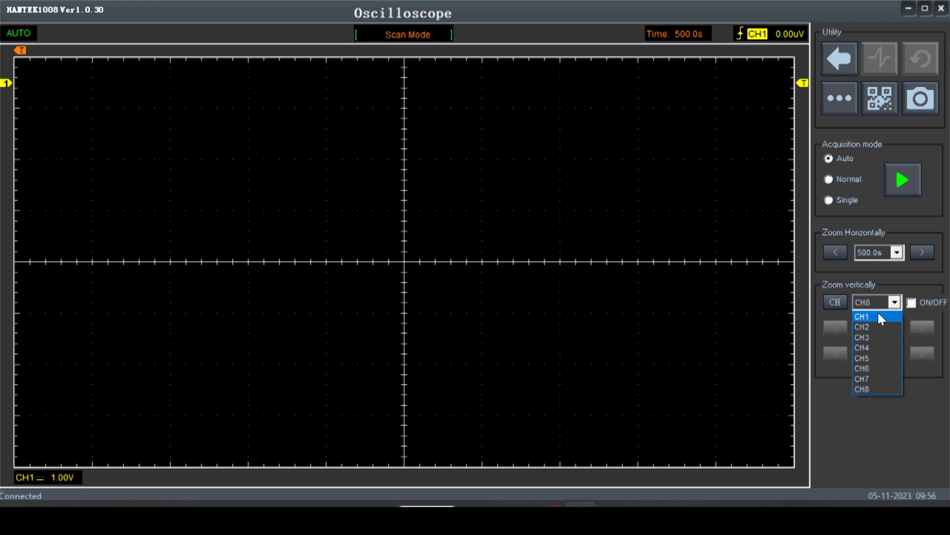
click(878, 316)
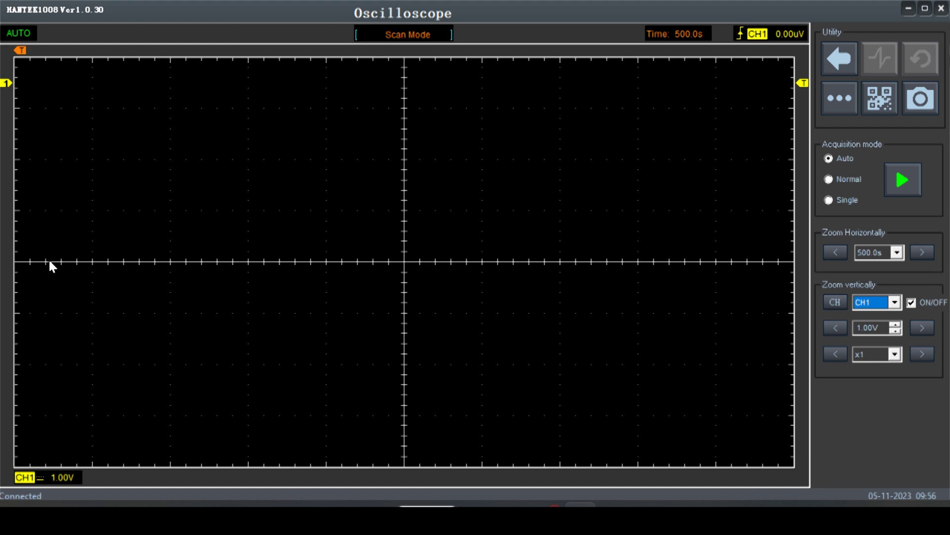
click(895, 329)
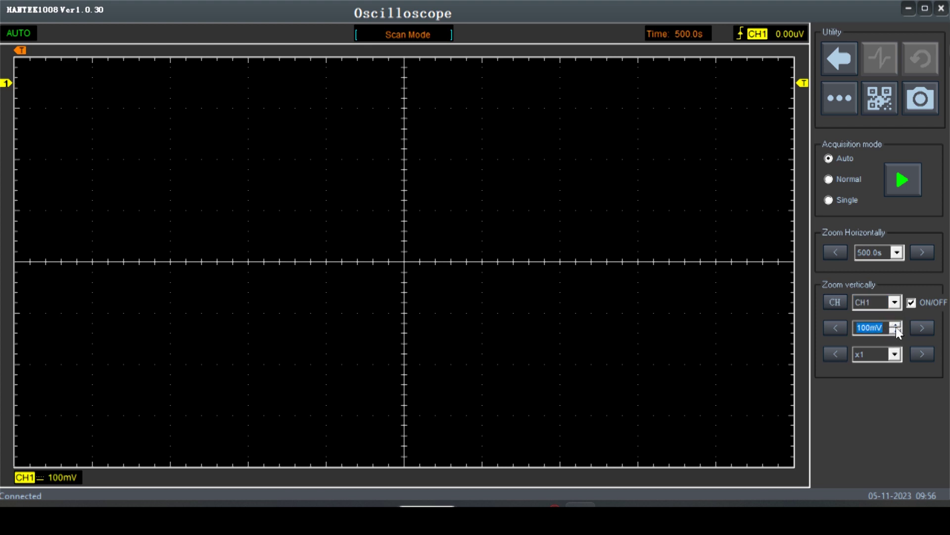
click(895, 329)
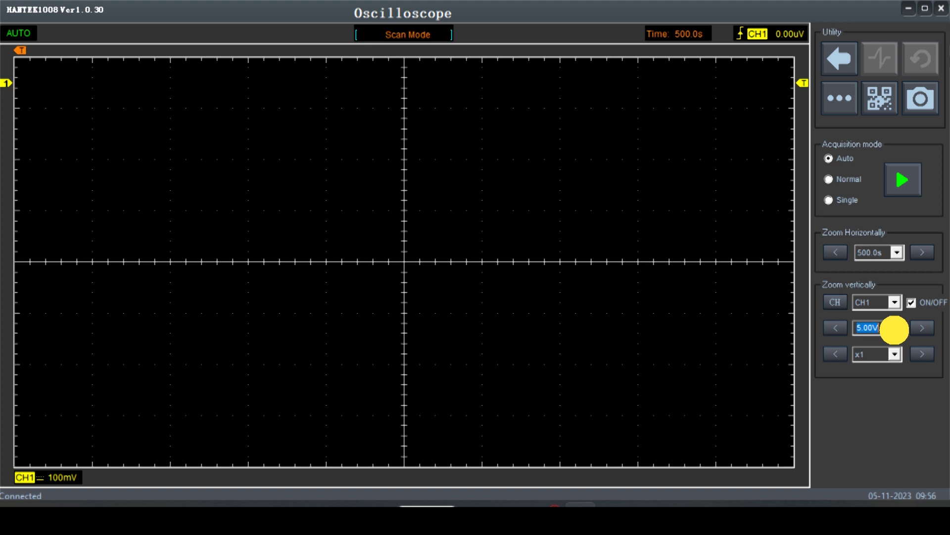
click(896, 329)
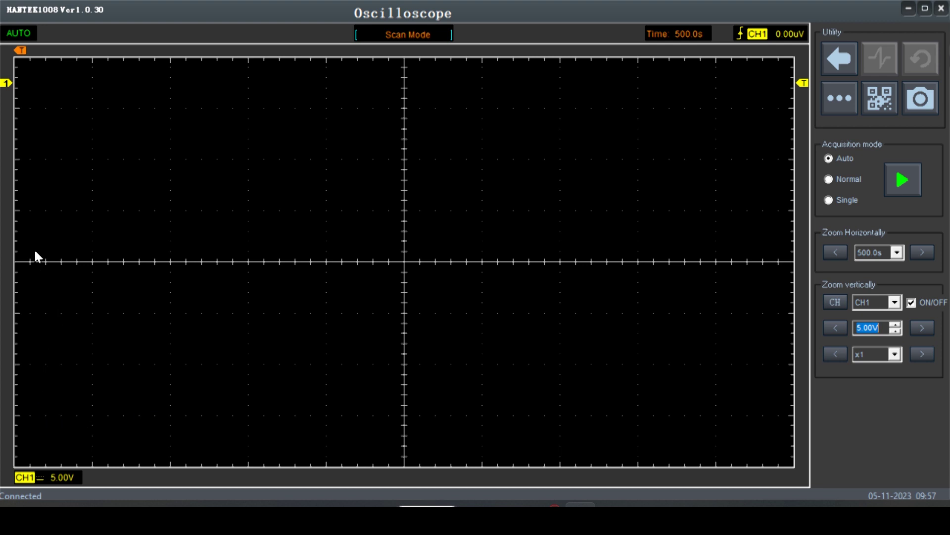
- Move the CH1 zero level down to the lowest grid line and choose scales of 2.00V vertically and 500.0s horizontally
mouse_move(7, 83)
mouse_down()
mouse_move(23, 221)
mouse_move(10, 465)
mouse_up()
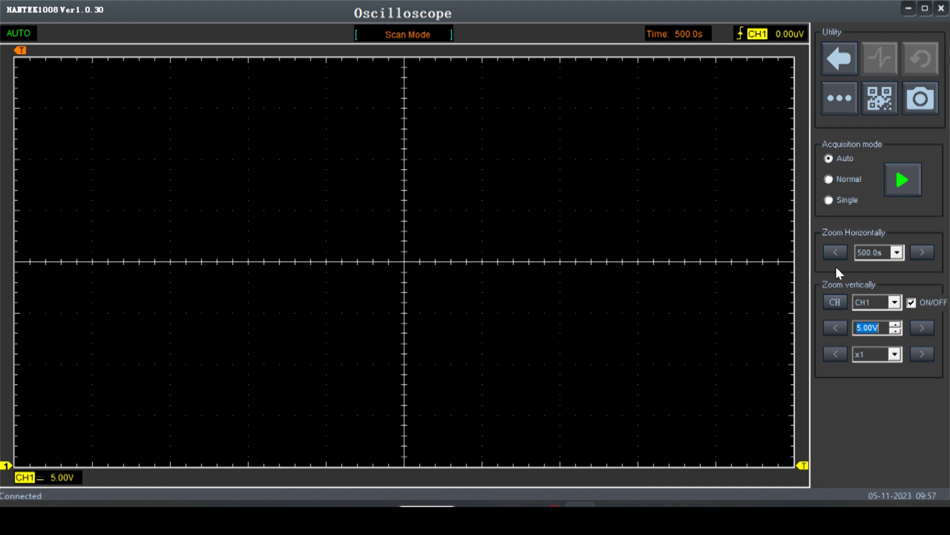
click(894, 325)
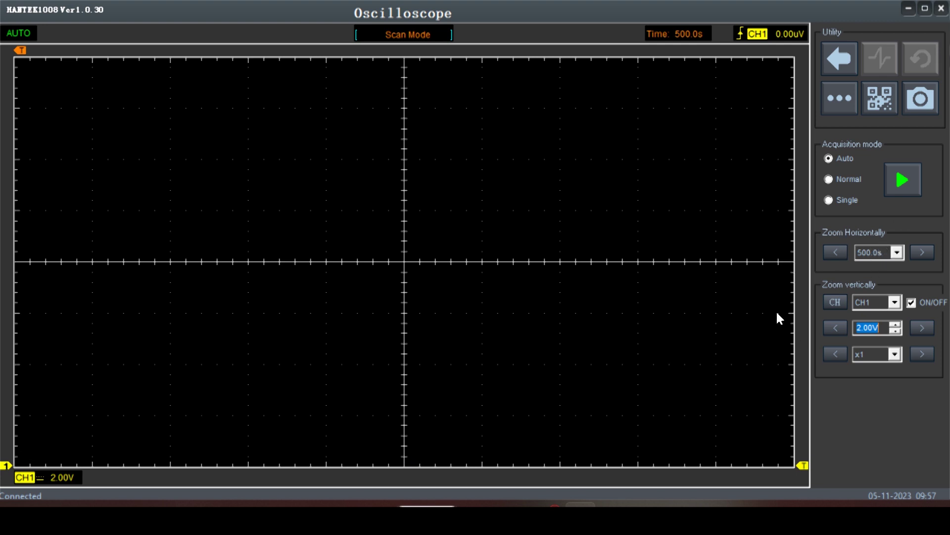
click(897, 253)
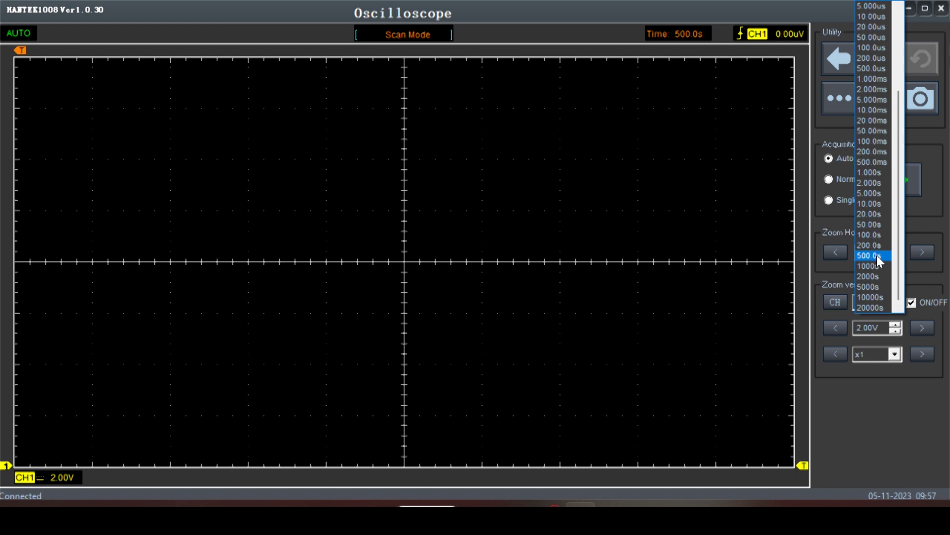
click(877, 255)
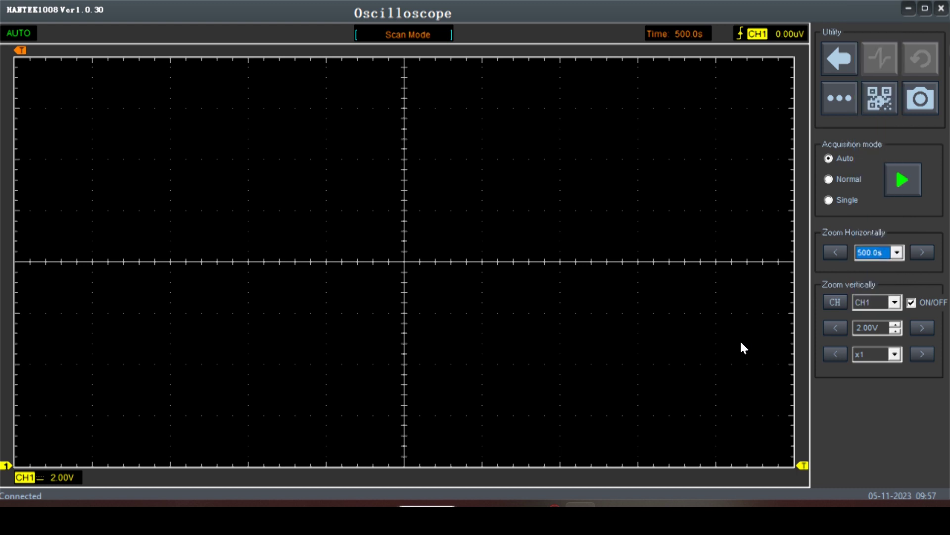